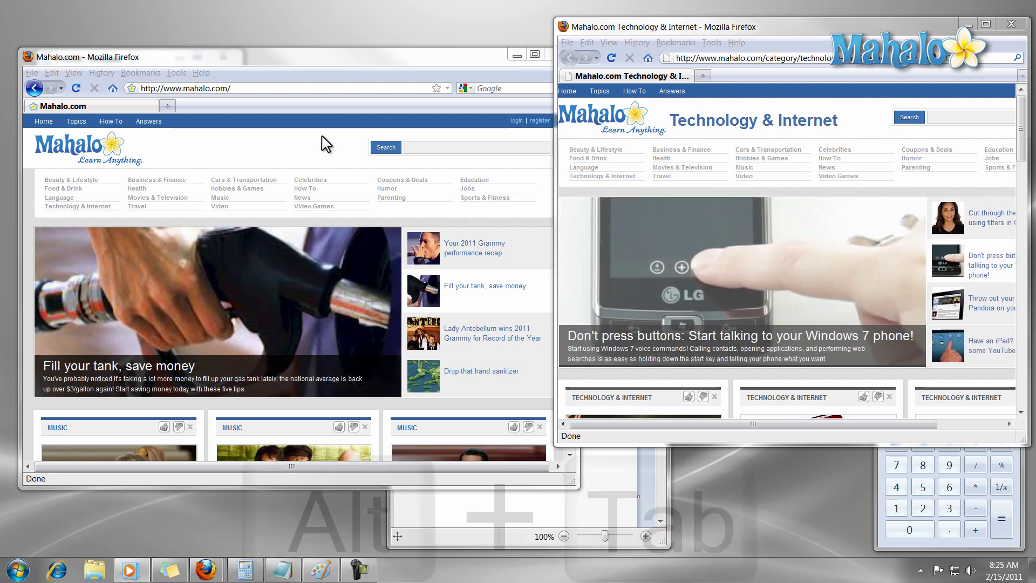
# Cycle with Alt+Tab through every open window, including Sticky Notes and Desktop.
pyautogui.hotkey('alt', 'Tab')
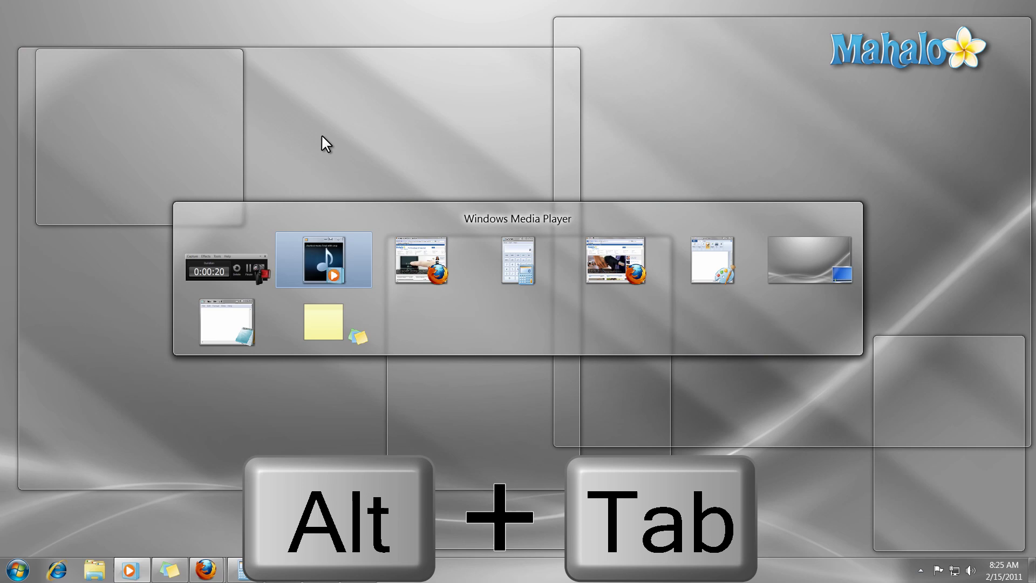
pyautogui.press('Tab')
pyautogui.press('Tab')
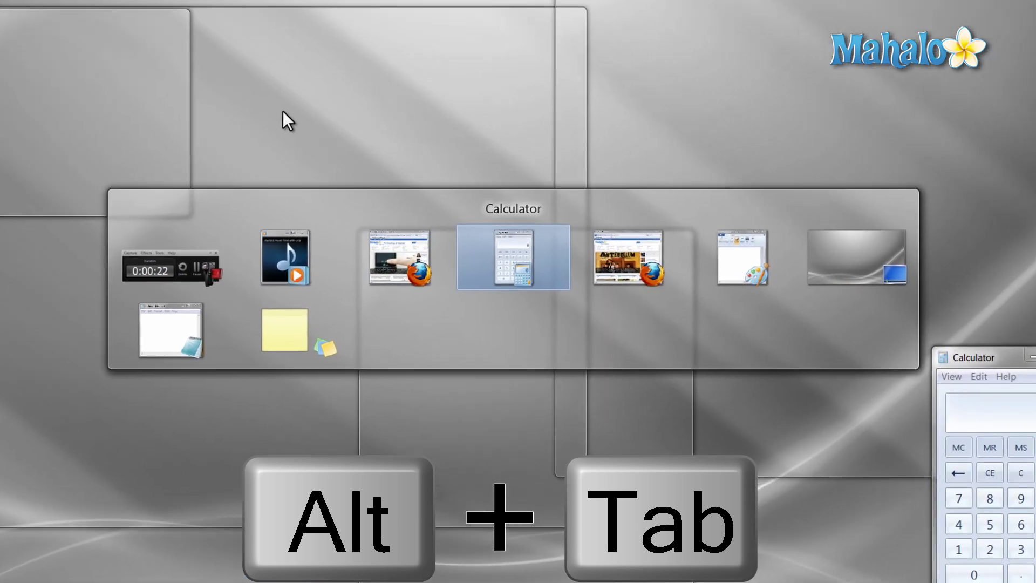
pyautogui.press('Tab')
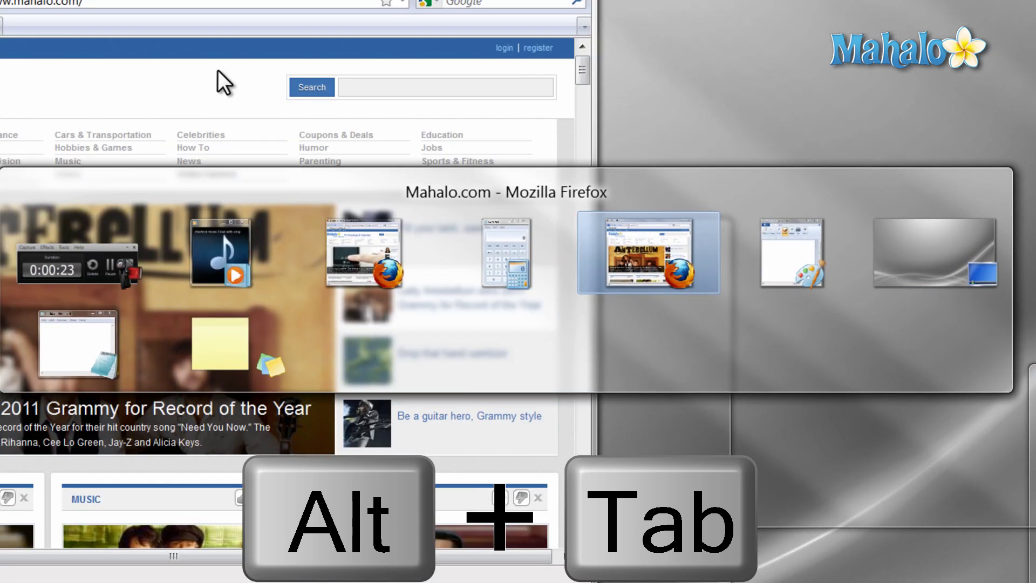
pyautogui.press('Tab')
pyautogui.press('Tab')
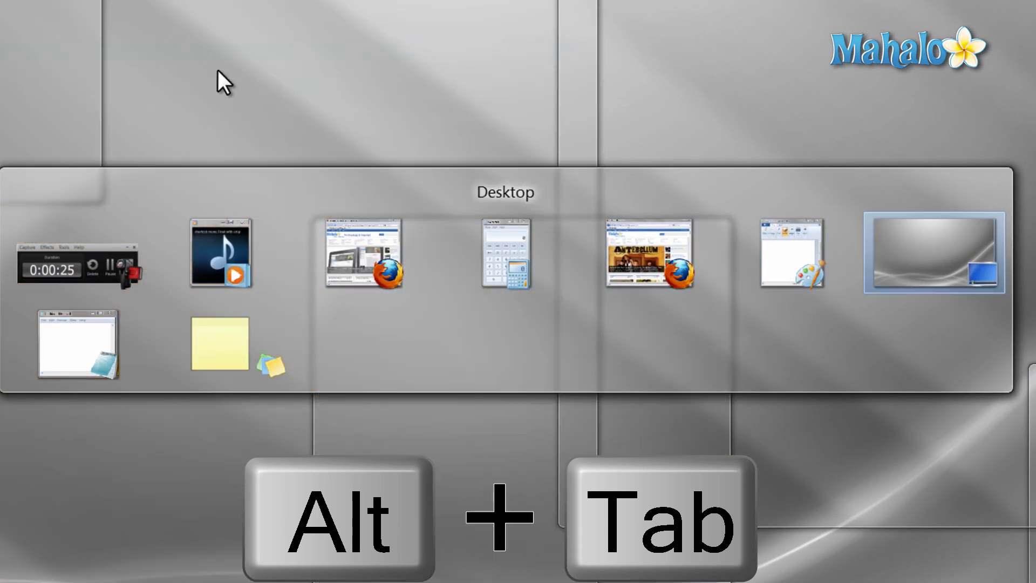
pyautogui.press('Tab')
pyautogui.press('Tab')
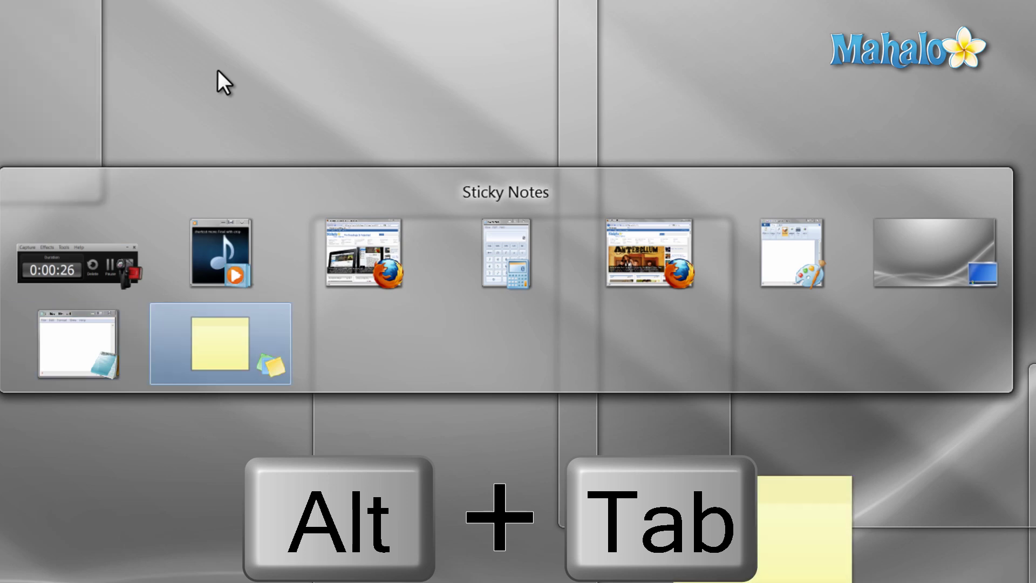
pyautogui.press('Tab')
pyautogui.press('Tab')
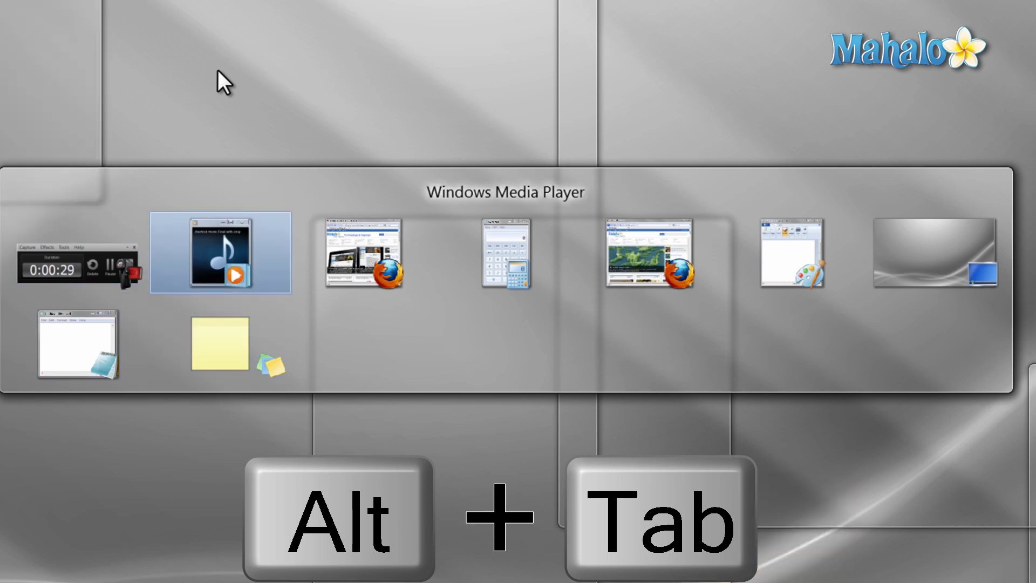
pyautogui.press('Tab')
pyautogui.press('Tab')
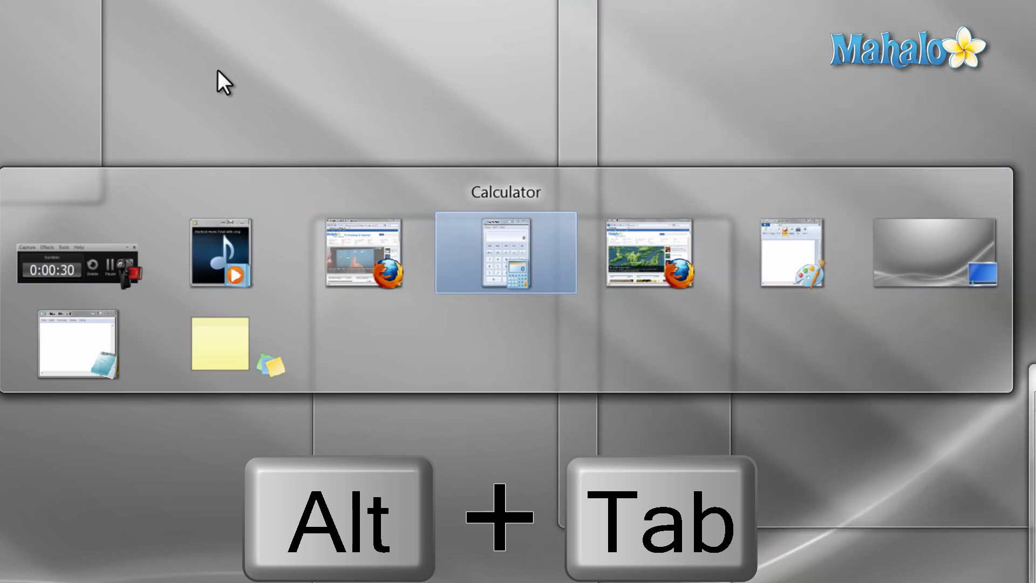
pyautogui.press('Tab')
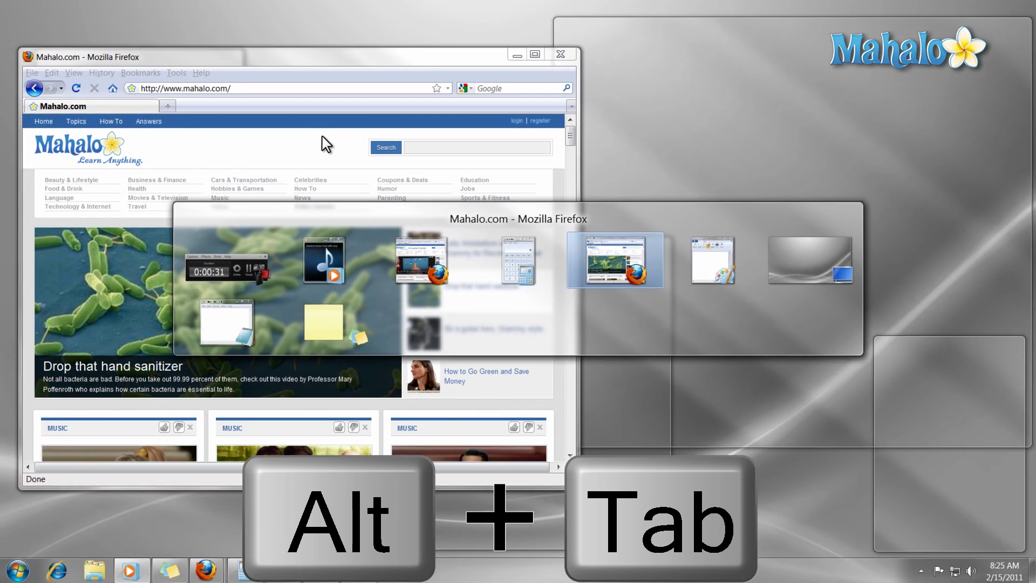
pyautogui.press('Tab')
pyautogui.press('Tab')
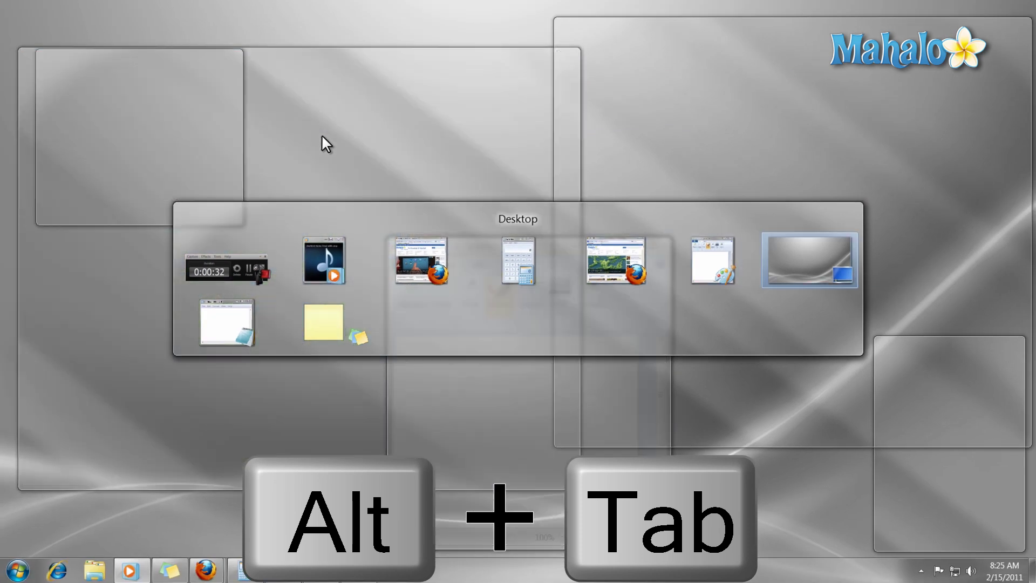
pyautogui.press('Tab')
pyautogui.press('Tab')
pyautogui.press('Tab')
pyautogui.press('Tab')
pyautogui.press('Tab')
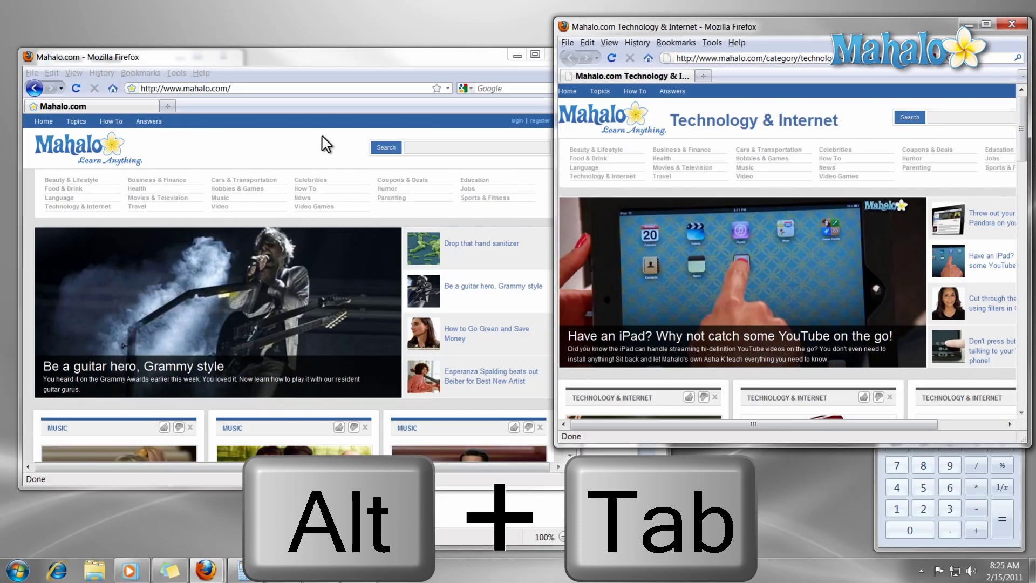
# Swap between the two recent windows, then bring the Mahalo.com Firefox window forward.
pyautogui.hotkey('alt', 'Tab')
pyautogui.hotkey('alt', 'Tab')
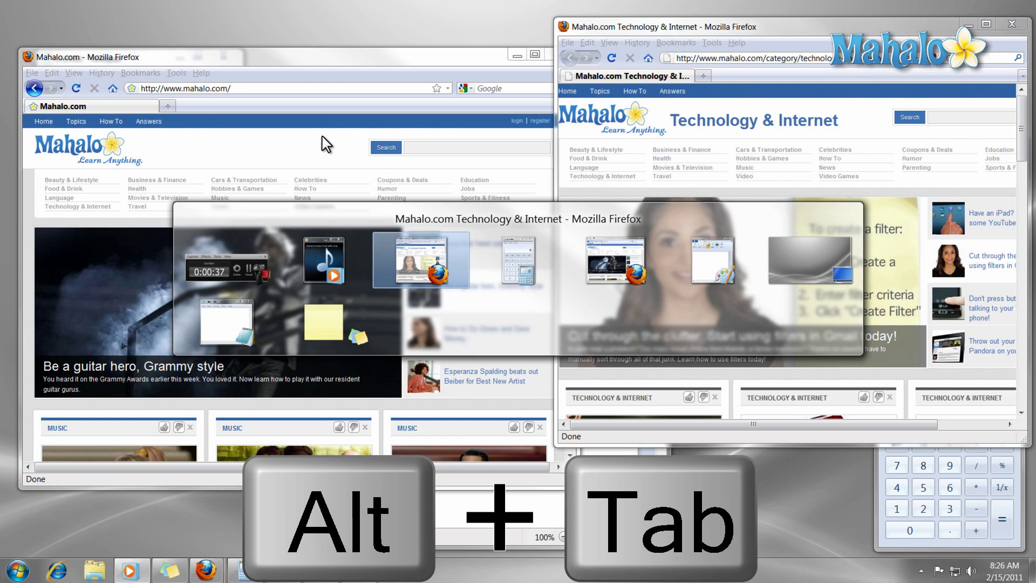
pyautogui.hotkey('alt', 'Tab')
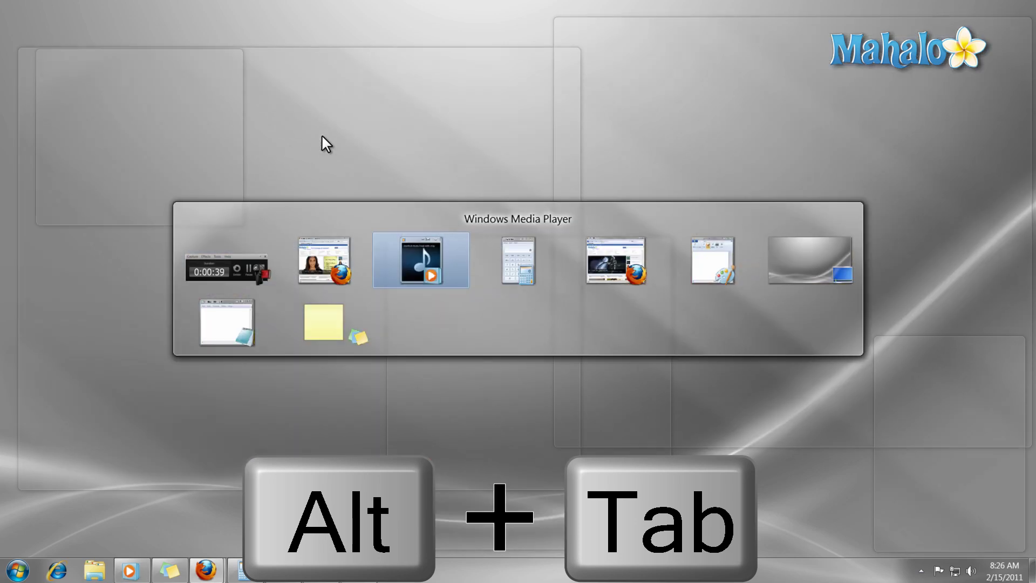
pyautogui.press('Tab')
pyautogui.press('Tab')
pyautogui.press('alt')
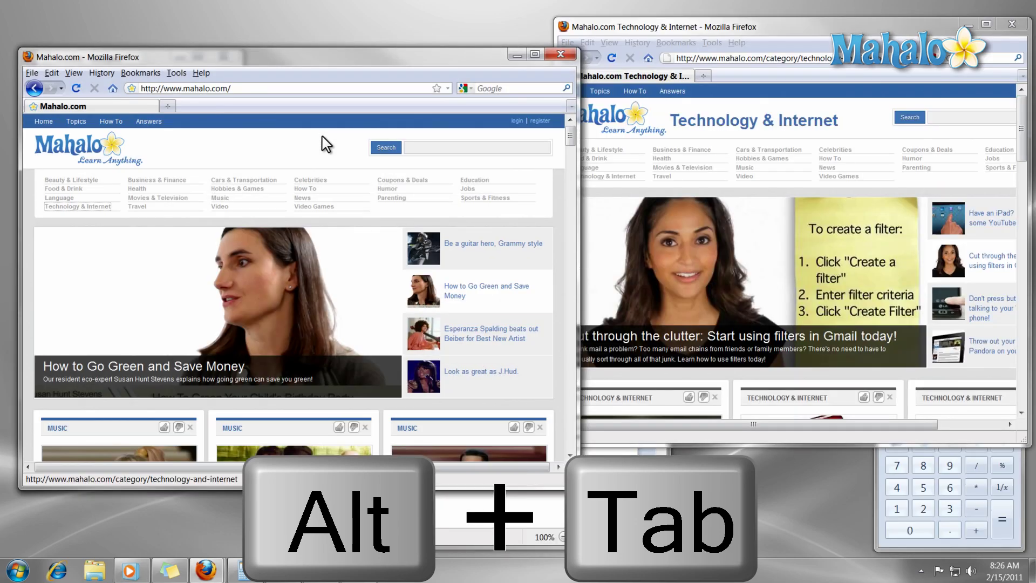
# Rotate the Flip 3D window stack to Mahalo.com, then to Technology & Internet.
pyautogui.press('super+Tab')
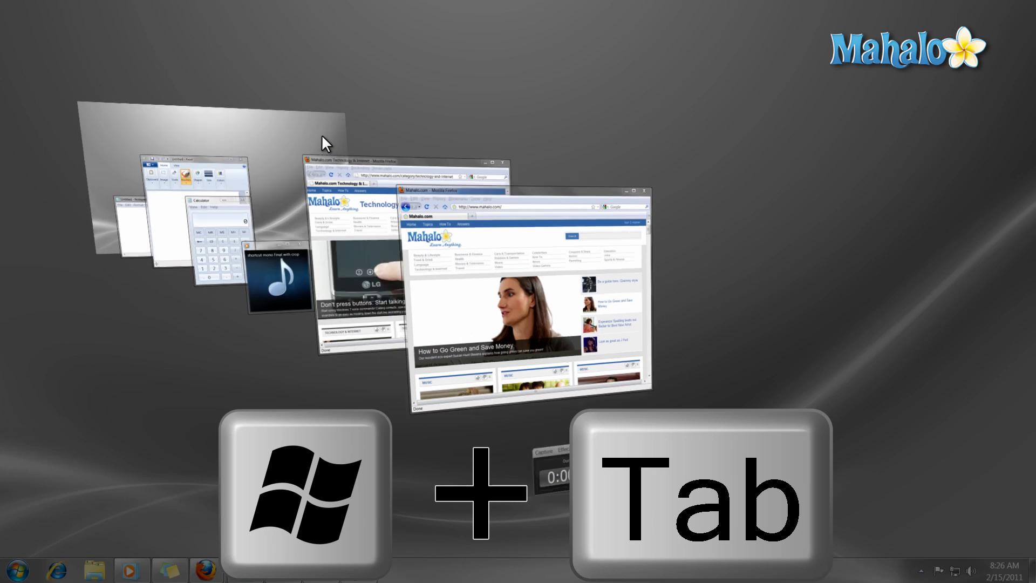
pyautogui.press('Tab')
pyautogui.press('Tab')
pyautogui.press('Tab')
pyautogui.press('Tab')
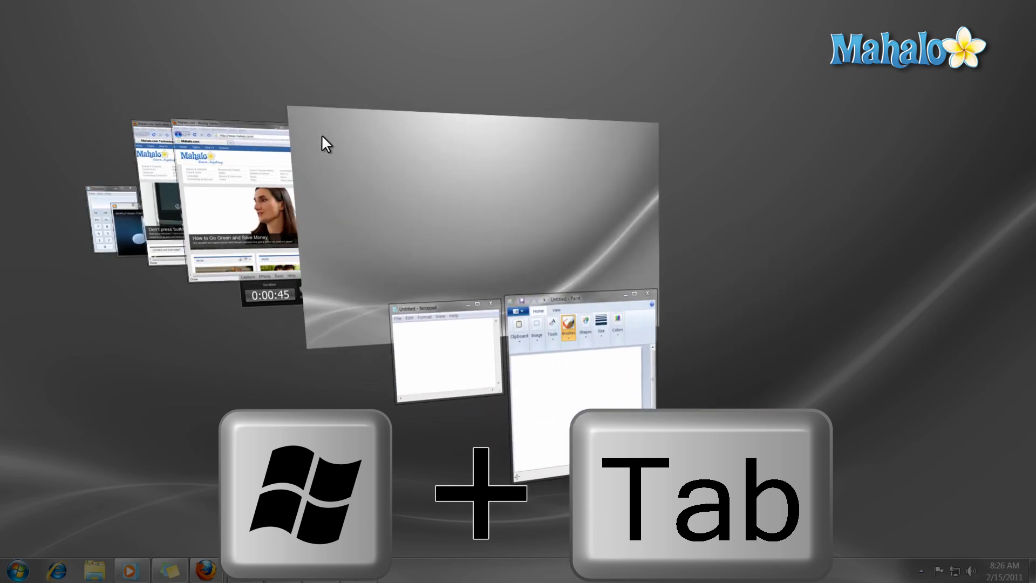
pyautogui.press('Tab')
pyautogui.press('Tab')
pyautogui.press('Tab')
pyautogui.press('Tab')
pyautogui.press('Tab')
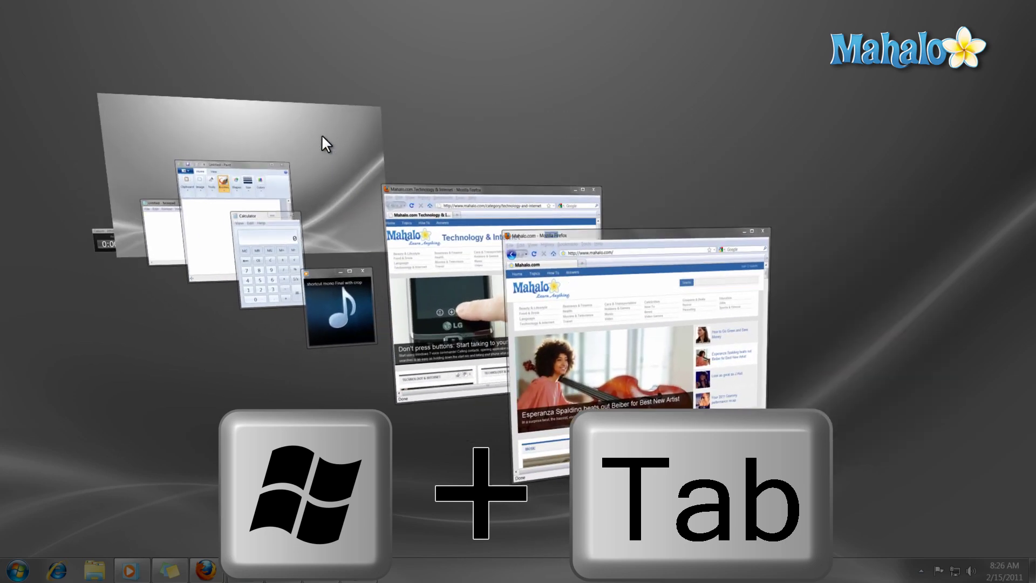
pyautogui.press('super')
pyautogui.press('super+Tab')
pyautogui.press('Tab')
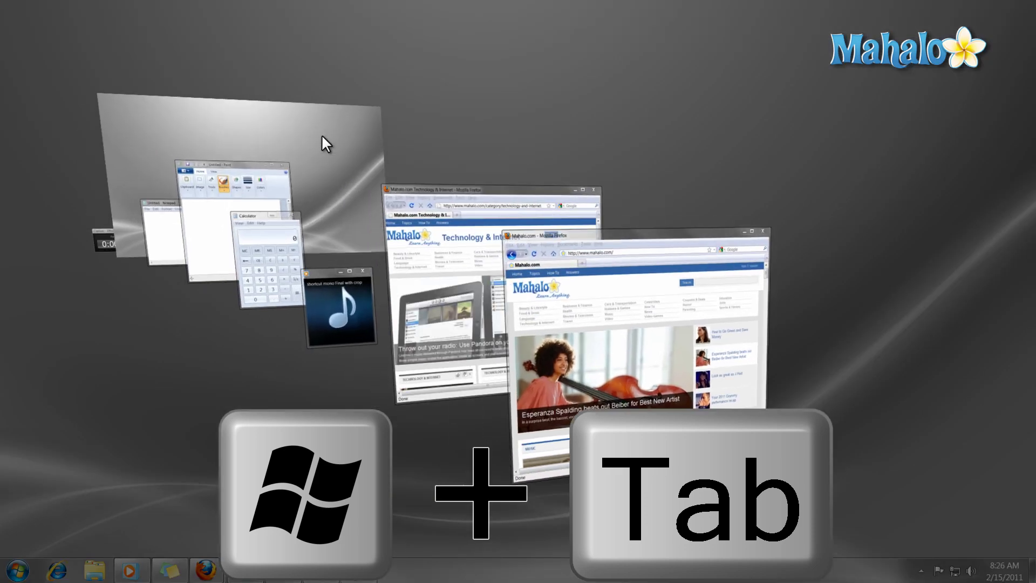
pyautogui.press('Tab')
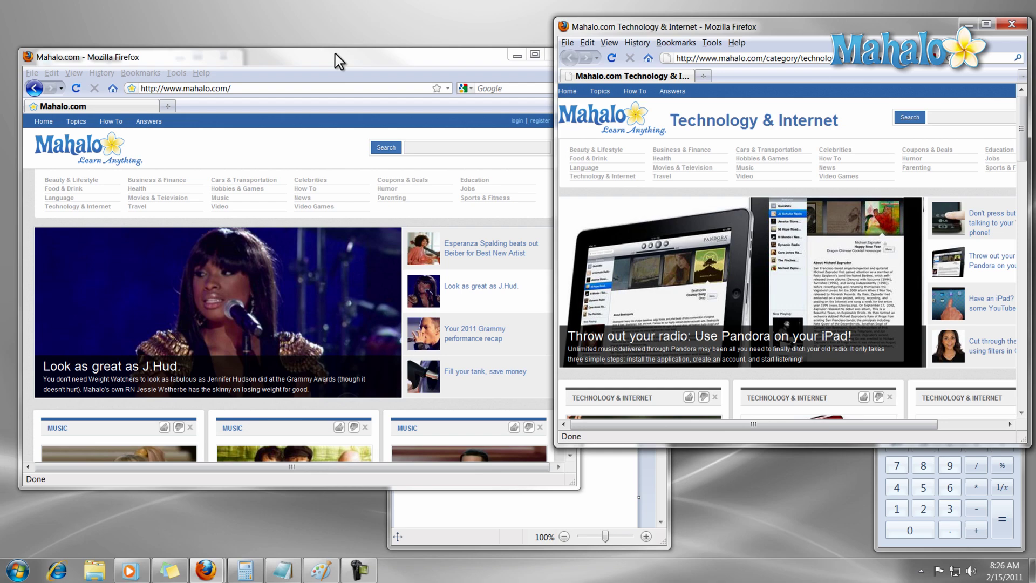
# Peek at the desktop from Mahalo.com Firefox, then close untitled Paint without saving.
pyautogui.click(339, 62)
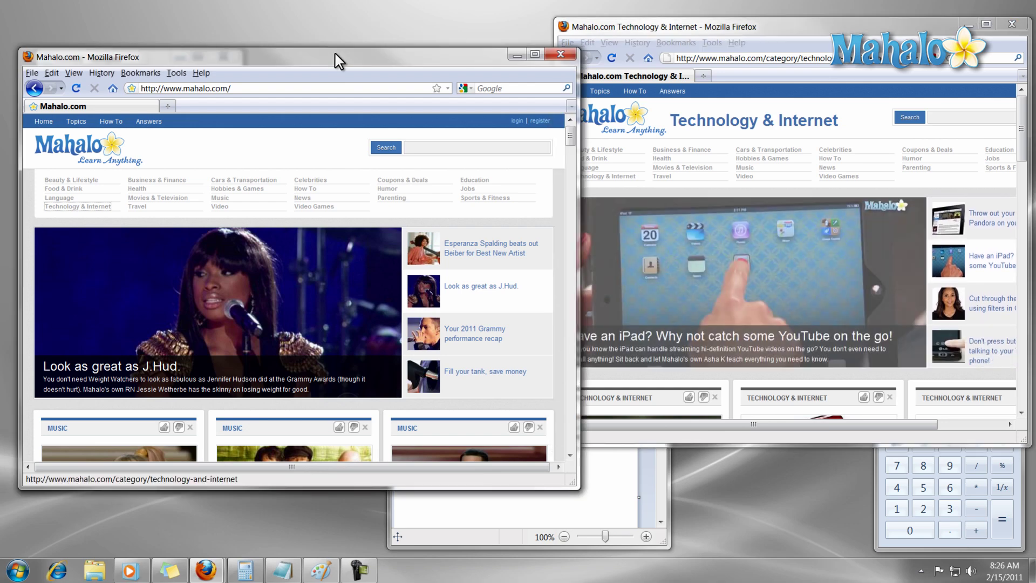
pyautogui.press('super+space')
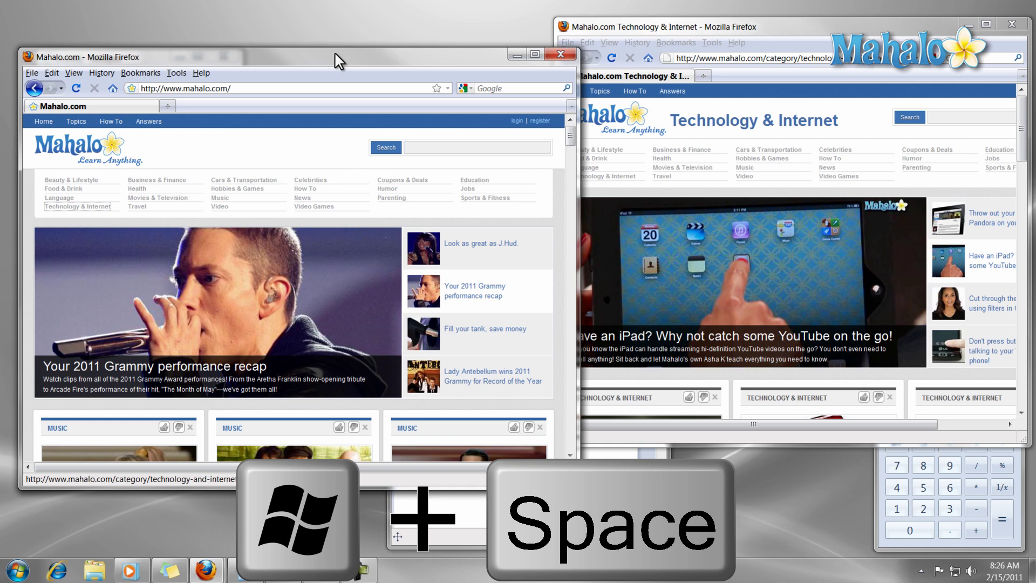
pyautogui.click(627, 490)
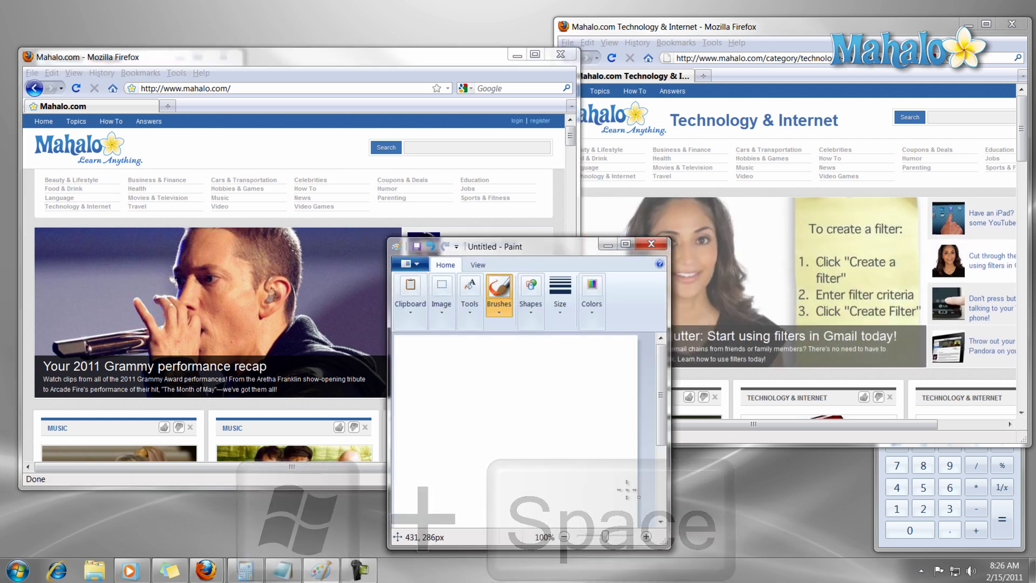
pyautogui.hotkey('alt', 'F4')
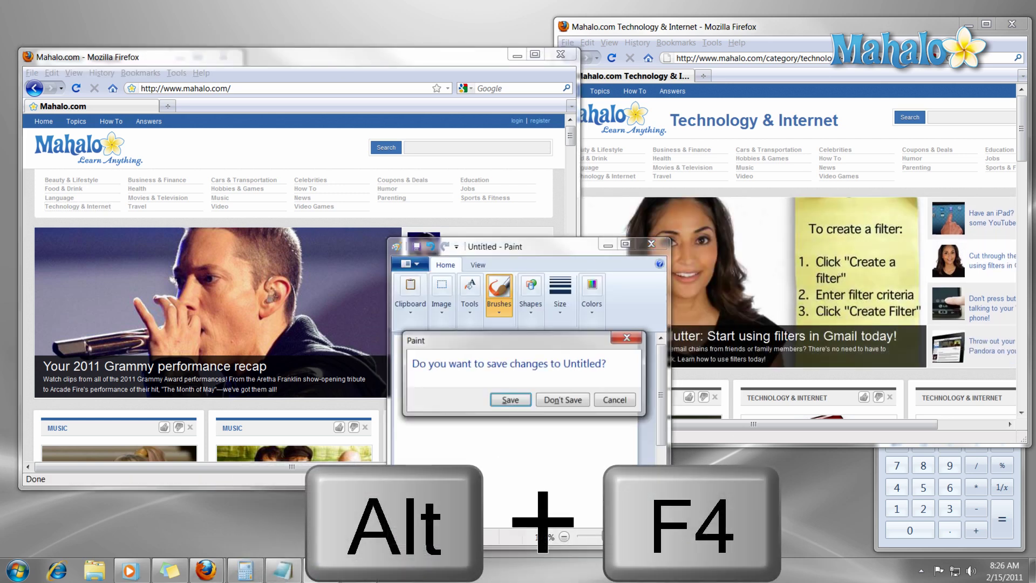
pyautogui.click(561, 401)
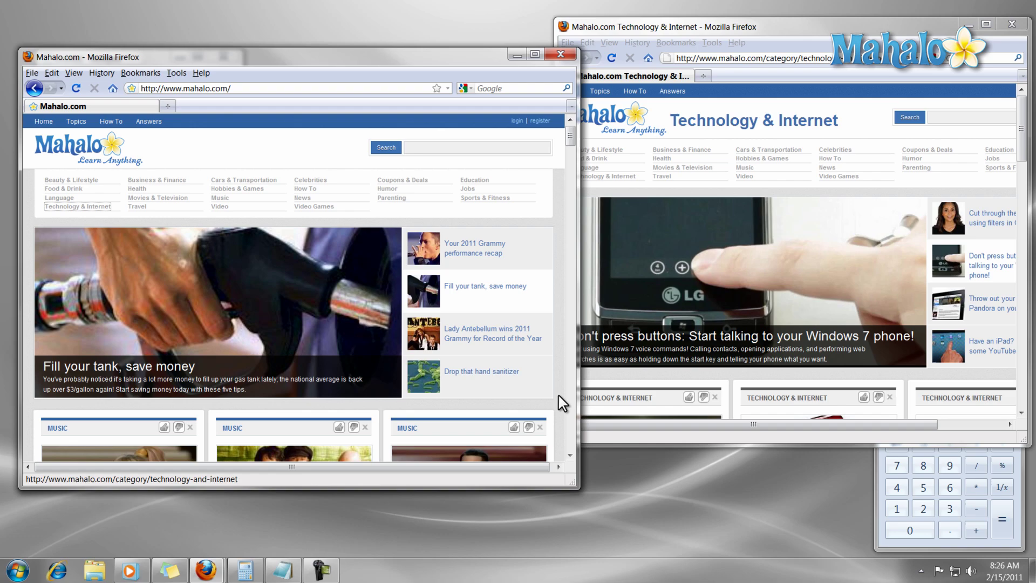
# End the Sticky Notes task in Task Manager, close it, then press Ctrl+Alt+Delete.
pyautogui.hotkey('ctrl', 'shift', 'Escape')
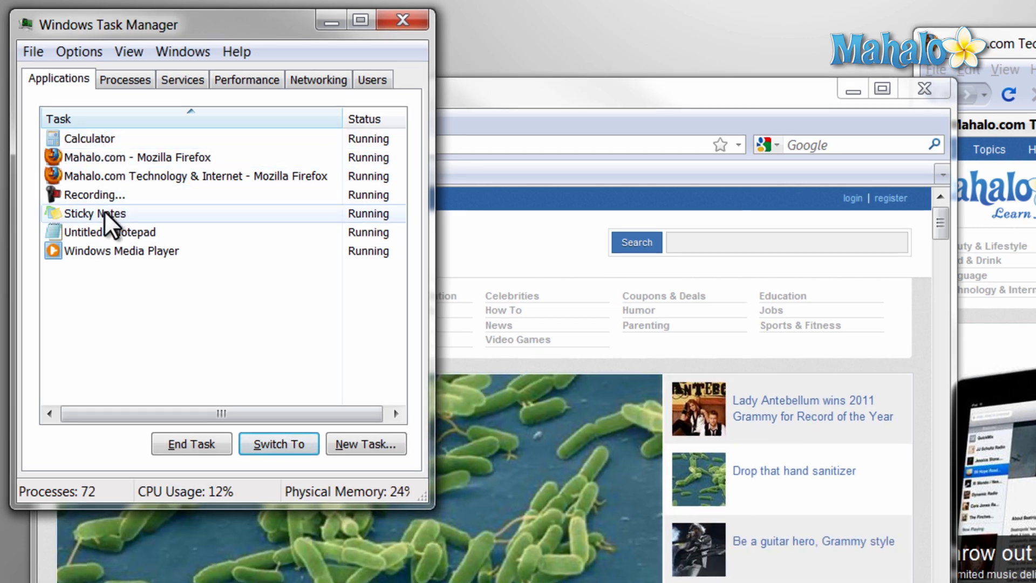
pyautogui.click(104, 213)
pyautogui.click(183, 447)
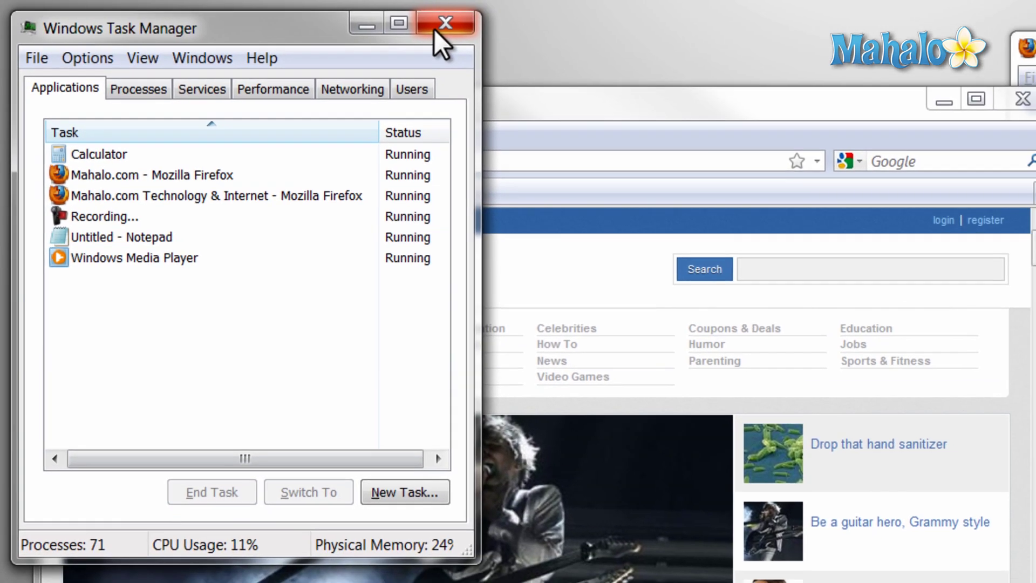
pyautogui.click(449, 22)
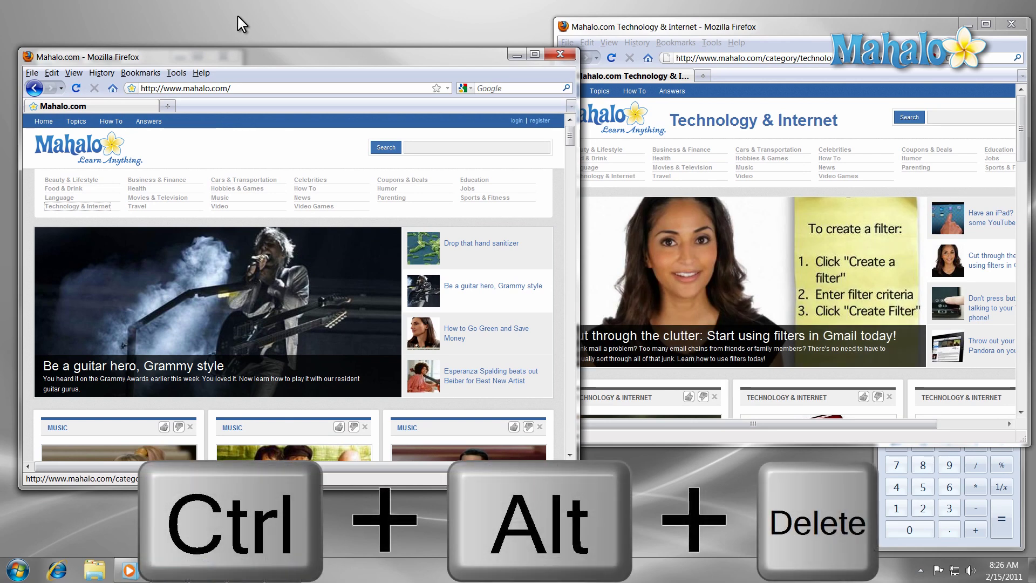
pyautogui.hotkey('ctrl', 'alt', 'Delete')
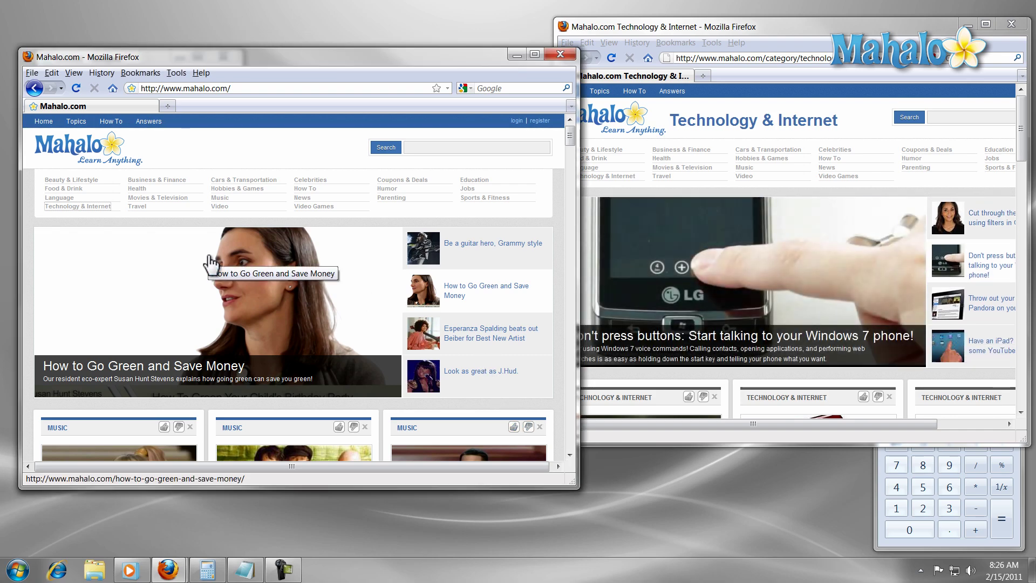
# Open and close Windows search, then launch Internet Explorer and a Libraries window.
pyautogui.press('super+f')
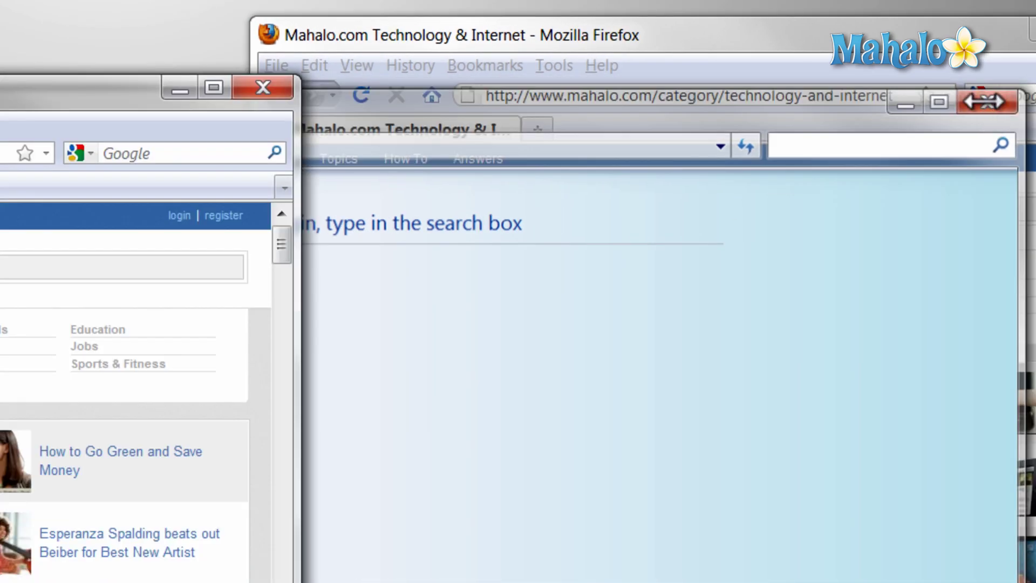
pyautogui.click(984, 102)
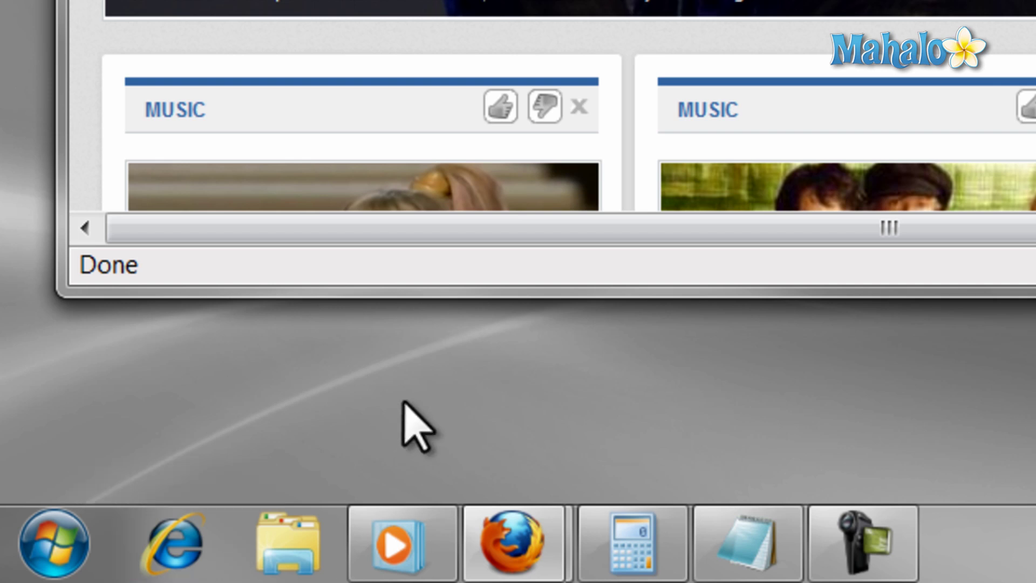
pyautogui.press('super+1')
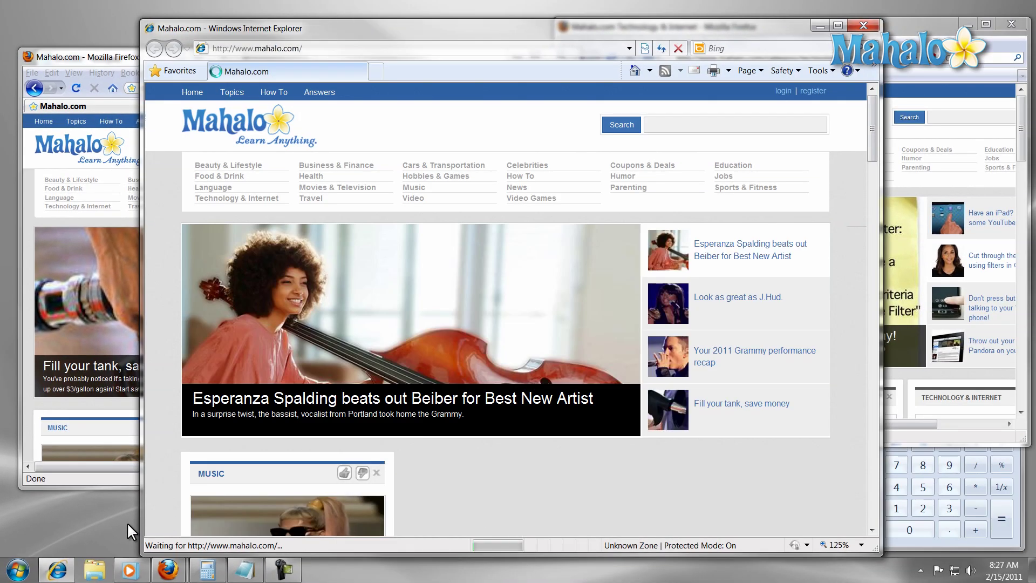
pyautogui.press('super+2')
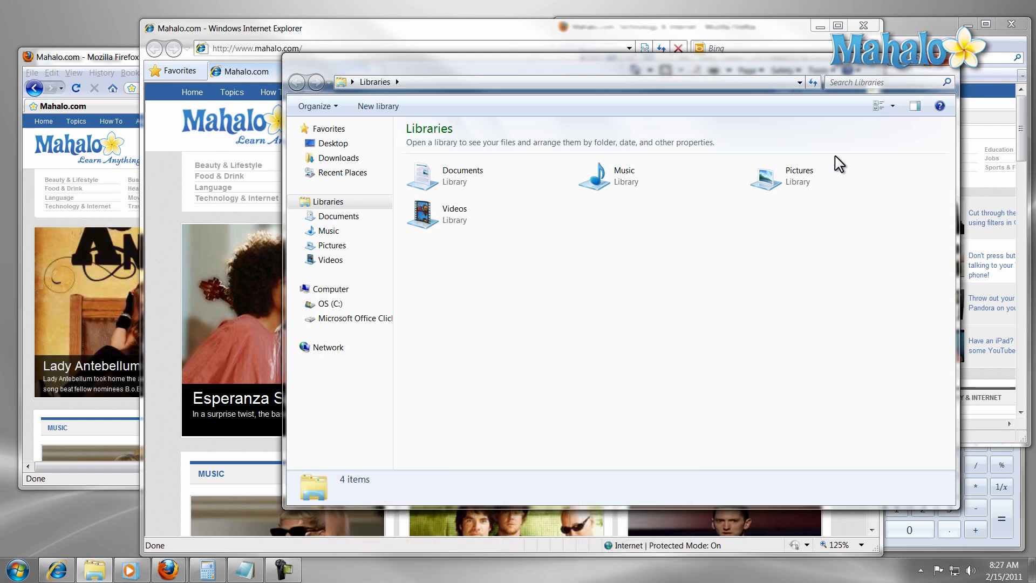
# Minimize all open windows with Win+M to show the empty desktop.
pyautogui.press('super+m')
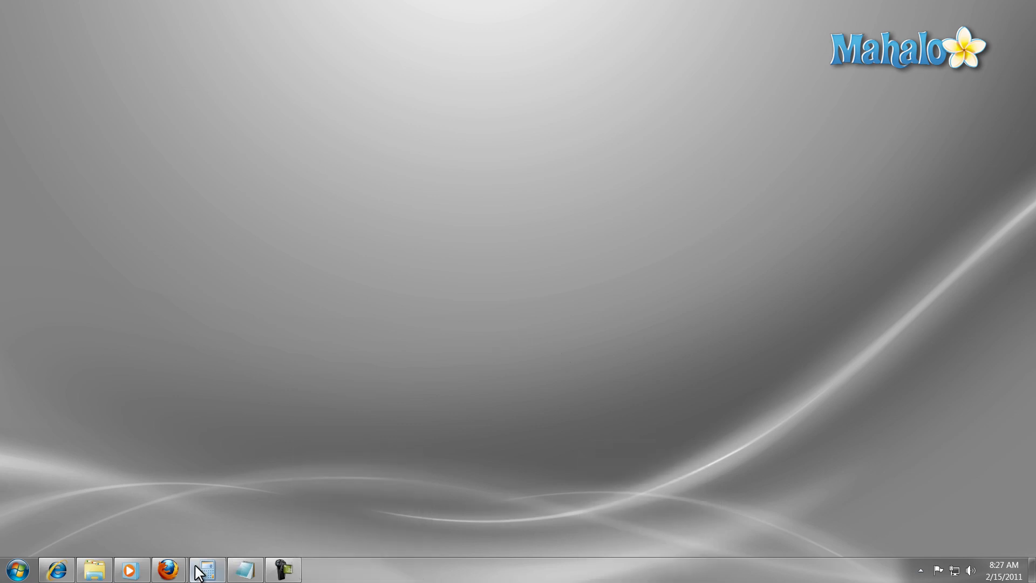
# Restore the Mahalo.com and Mahalo Technology & Internet Firefox windows from their taskbar thumbnails.
pyautogui.click(144, 537)
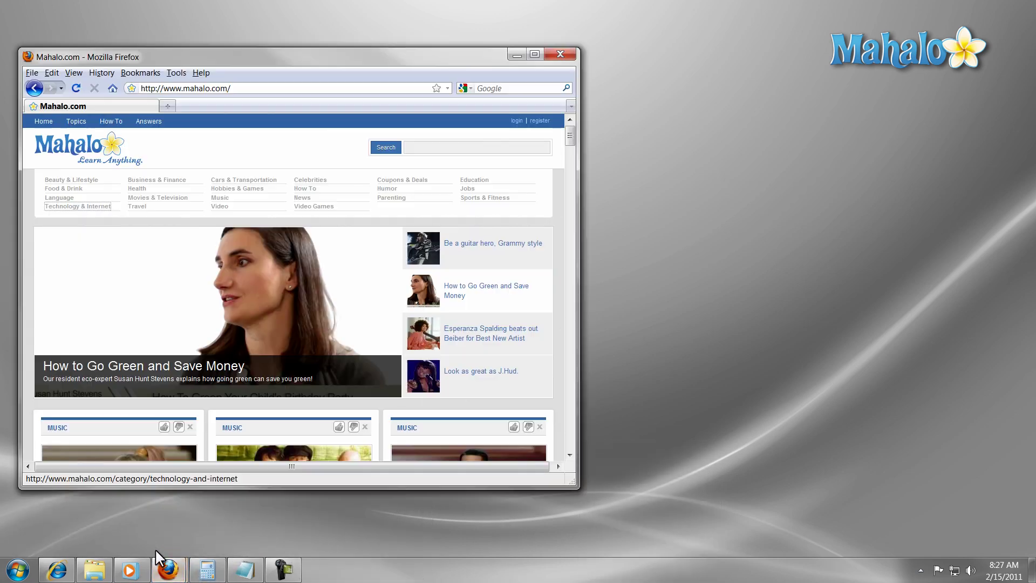
pyautogui.moveTo(168, 570)
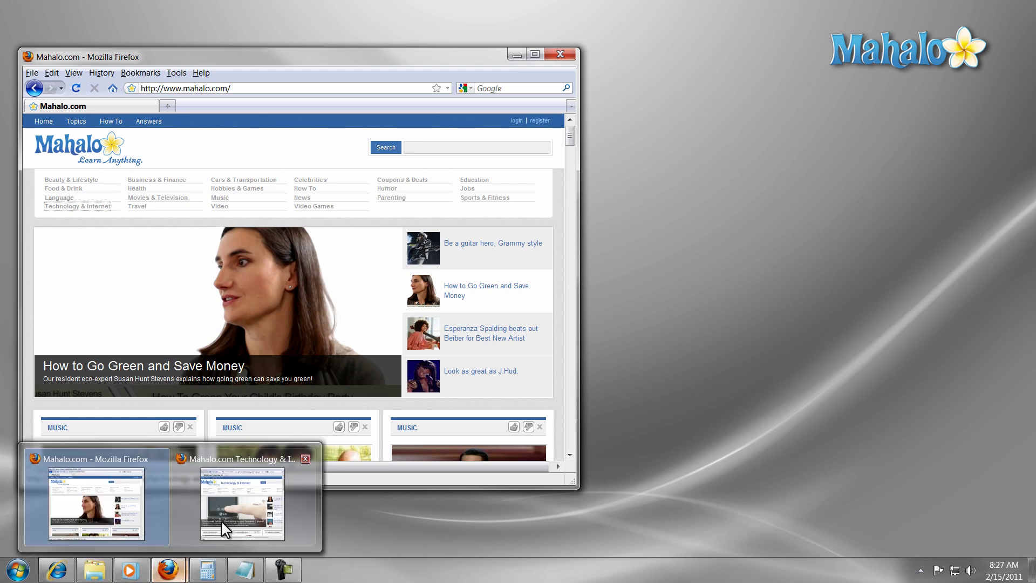
pyautogui.click(221, 520)
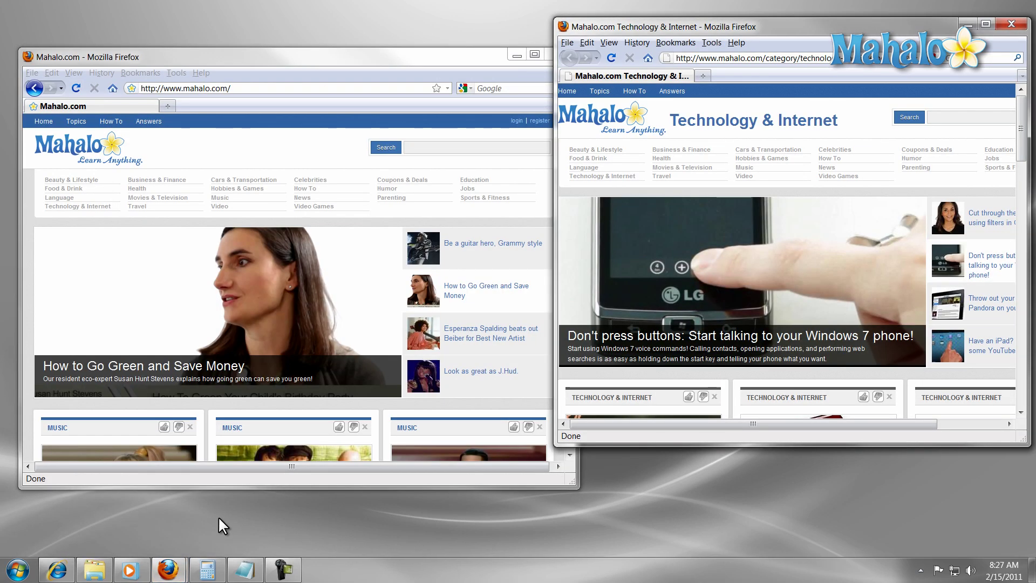